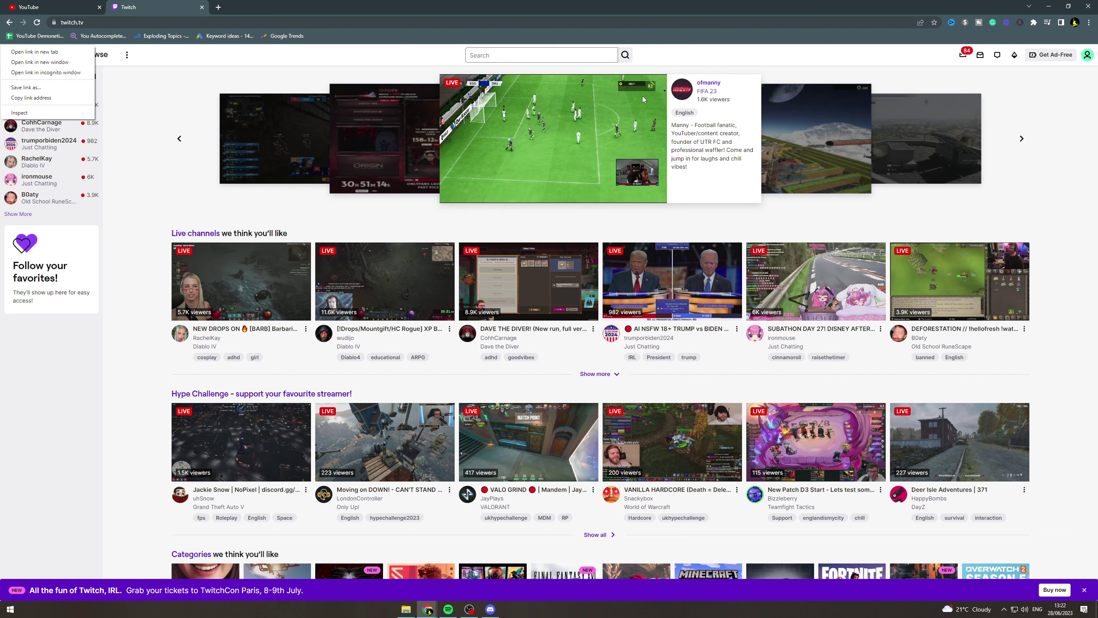
- Search YouTube for 'copyright free music'
left_click(43, 6)
left_click(439, 54)
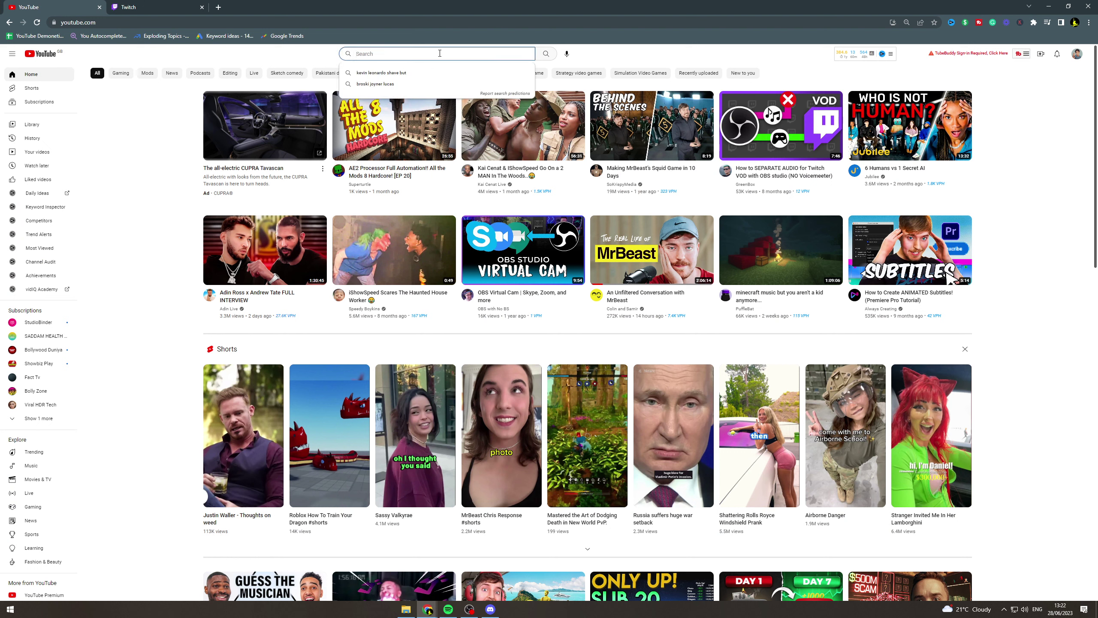
type("dcopyright fr")
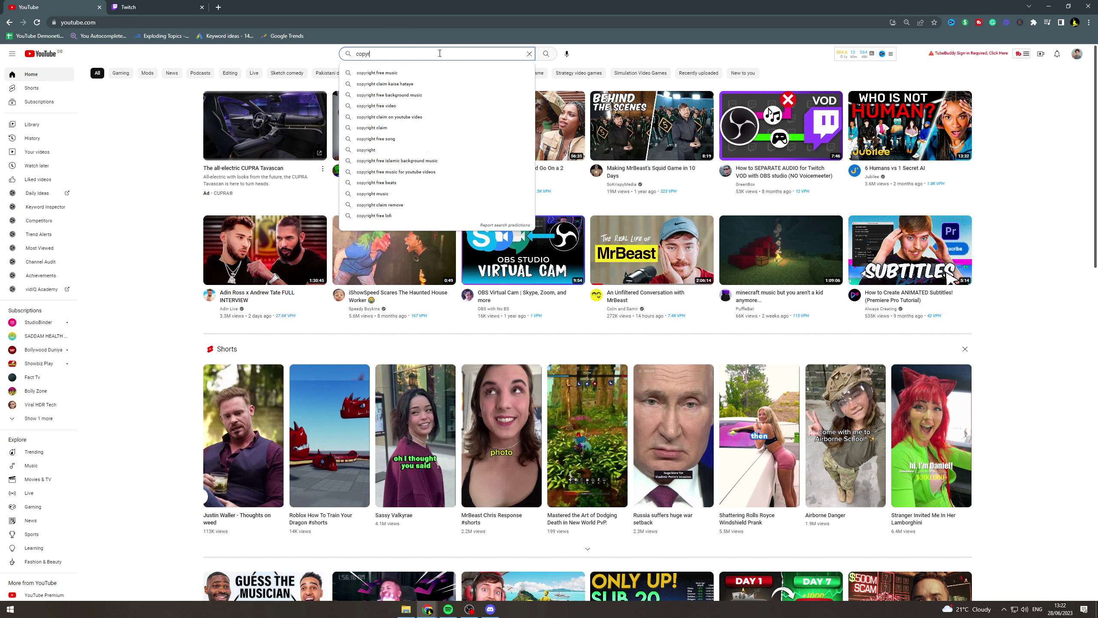
type("ee music")
key("Return")
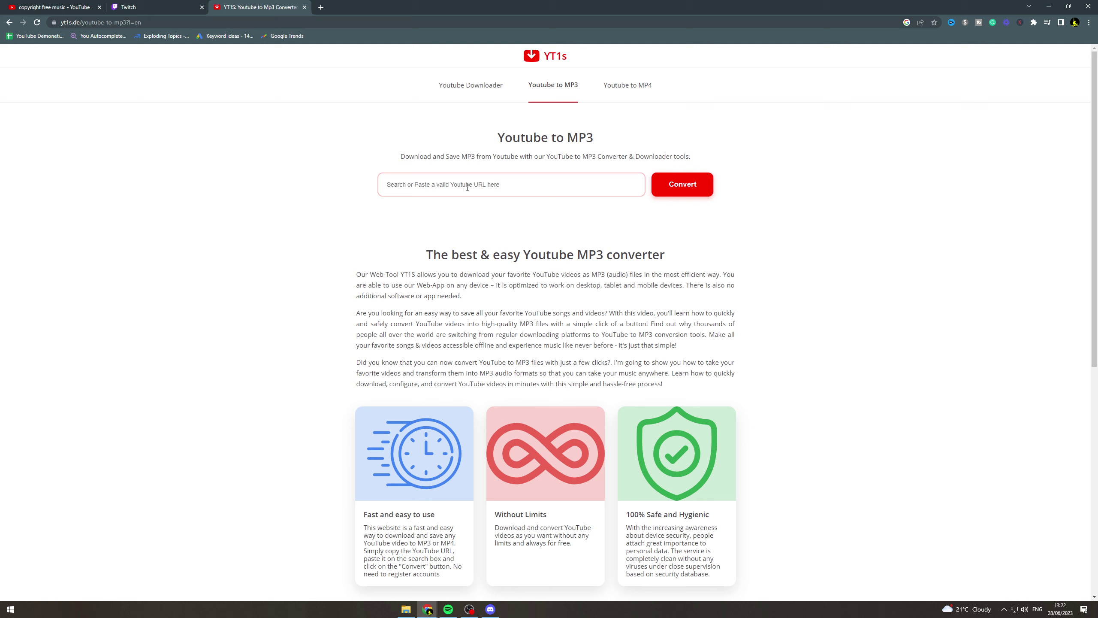
left_click(466, 184)
key("ctrl+v")
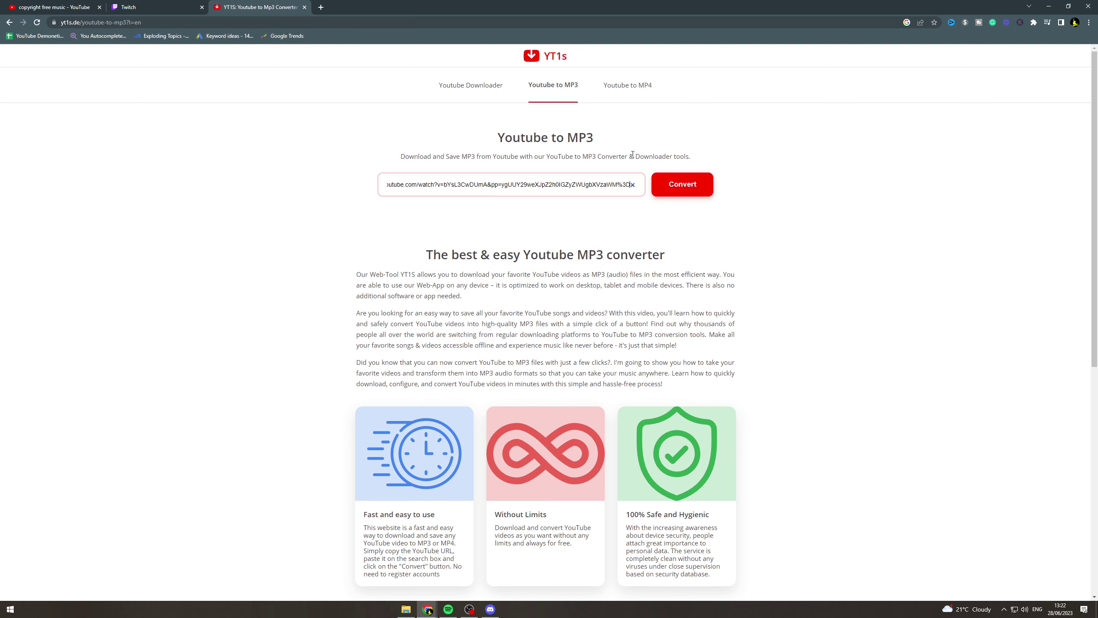
left_click(682, 184)
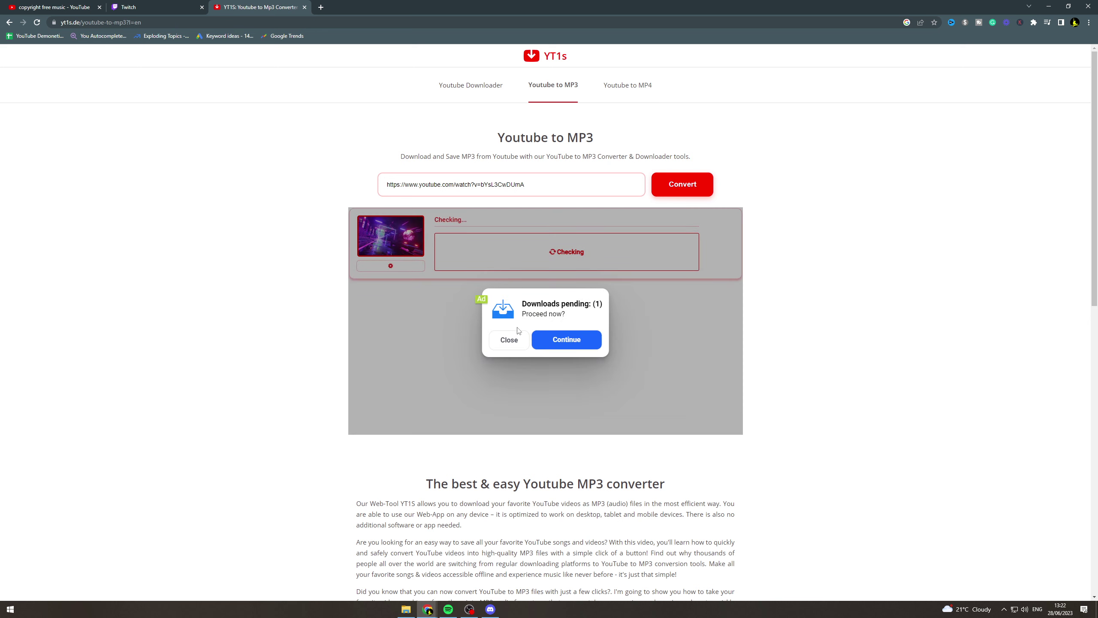
- Dismiss the pending downloads popup once the mixtape's MP3 and MP4 options appear
left_click(509, 339)
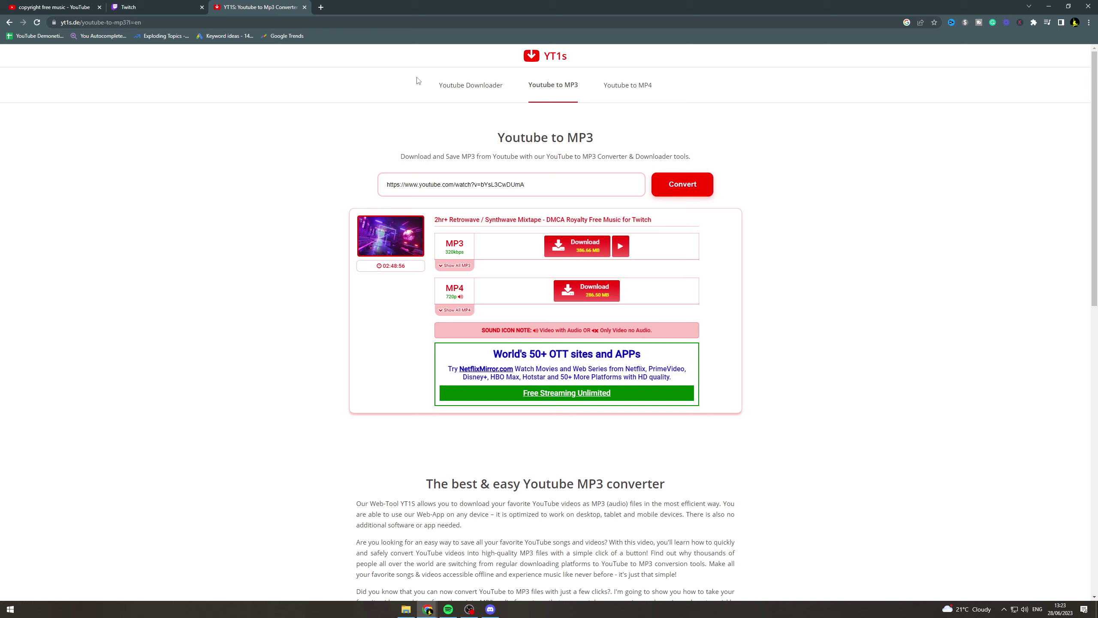
left_click(490, 610)
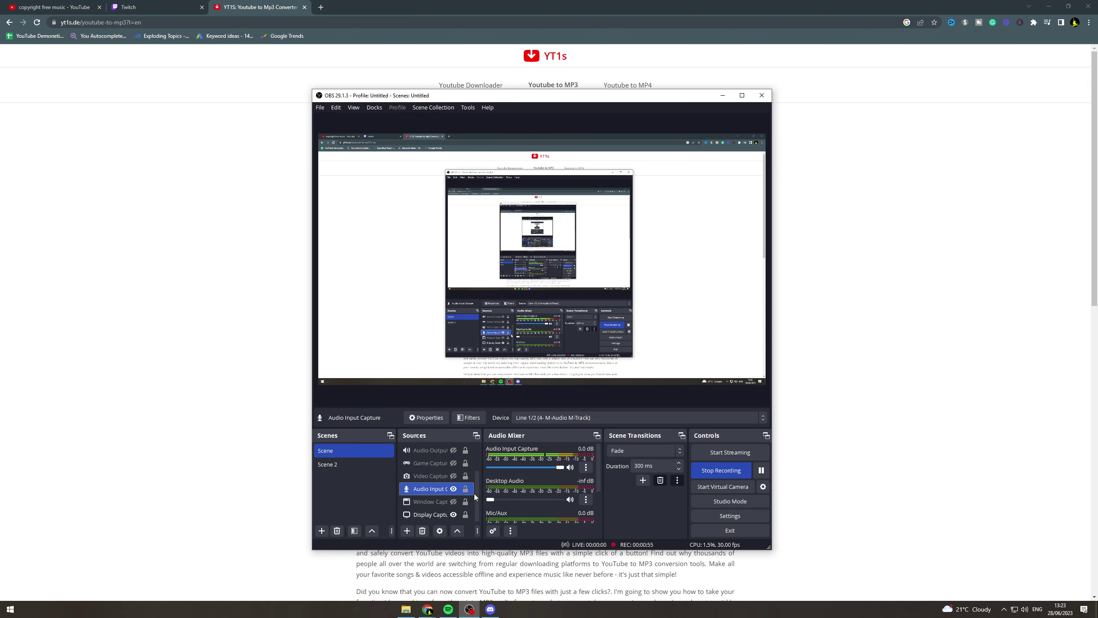
scroll(476, 494, "up", 3)
scroll(477, 480, "down", 3)
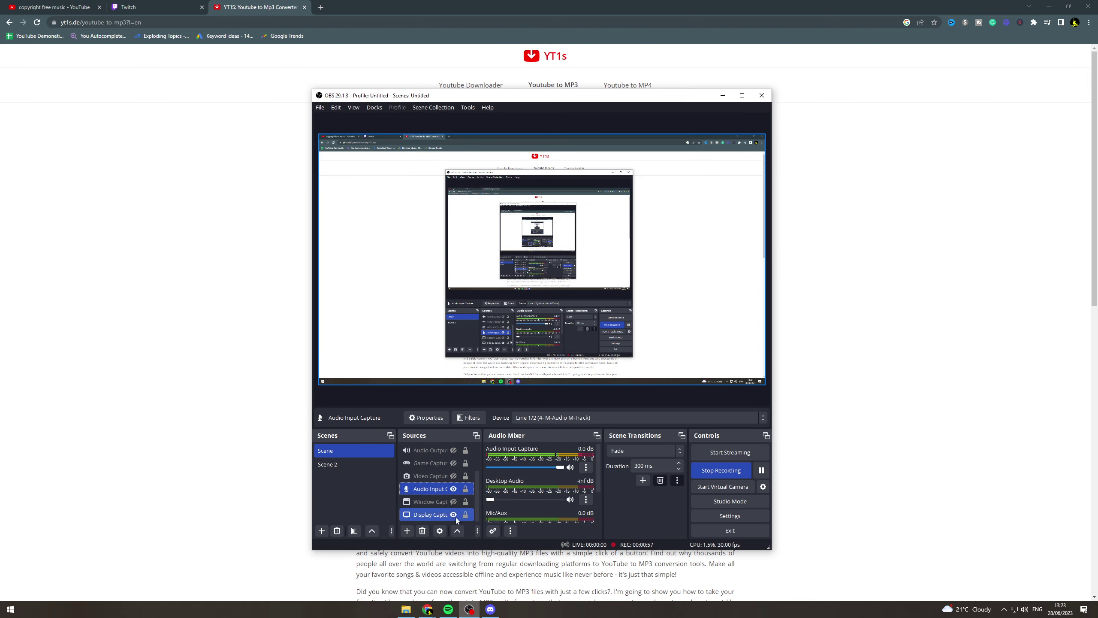
left_click(408, 530)
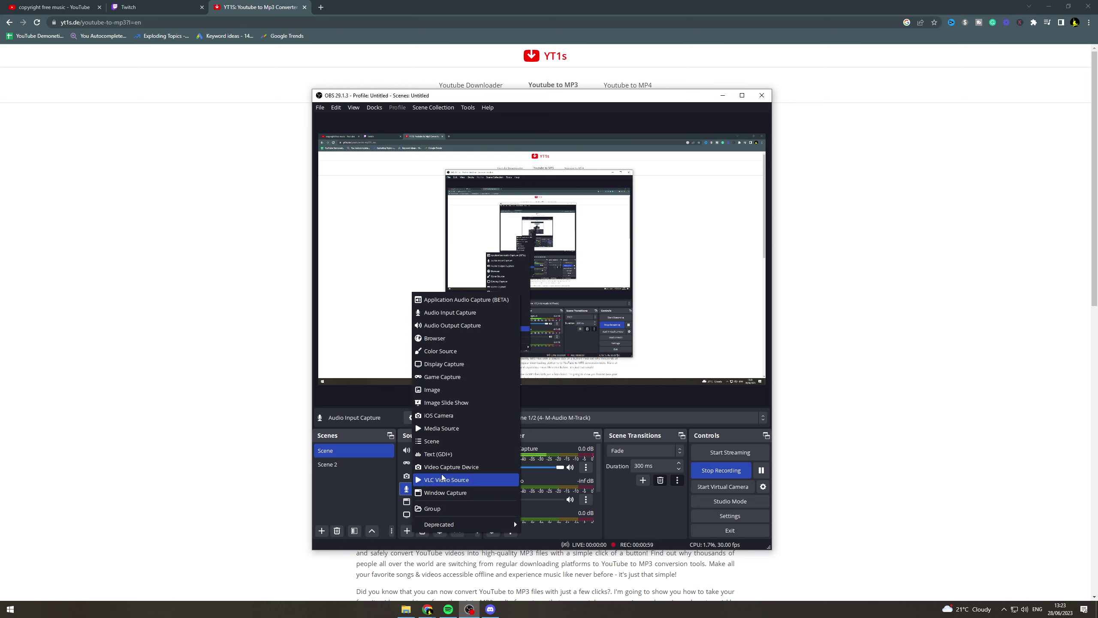
left_click(442, 428)
type("MUS")
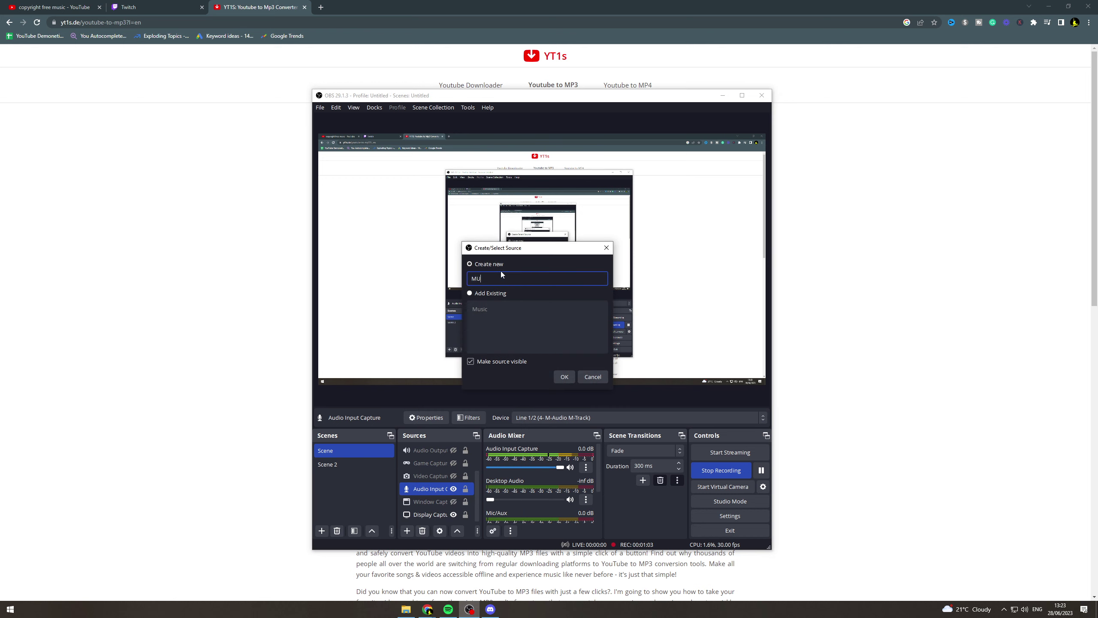
- Correct the BACKGROUND MUSIC source name and dismiss the file picker without choosing a file
key("BackSpace")
key("BackSpace")
key("BackSpace")
type("BACKUND MUSIC")
left_click(563, 376)
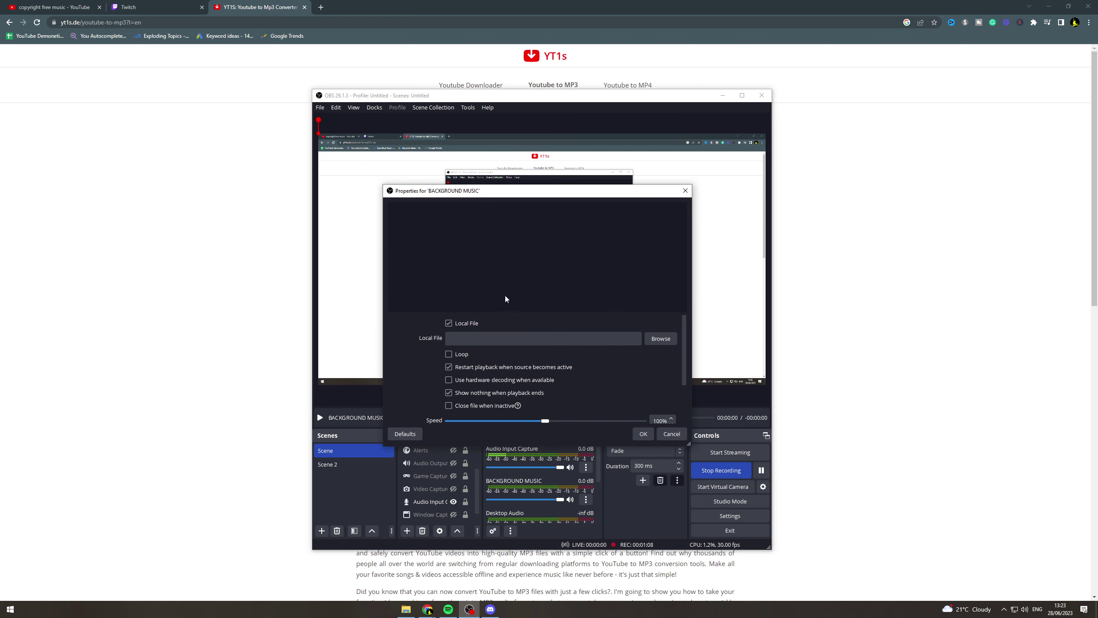
left_click(660, 341)
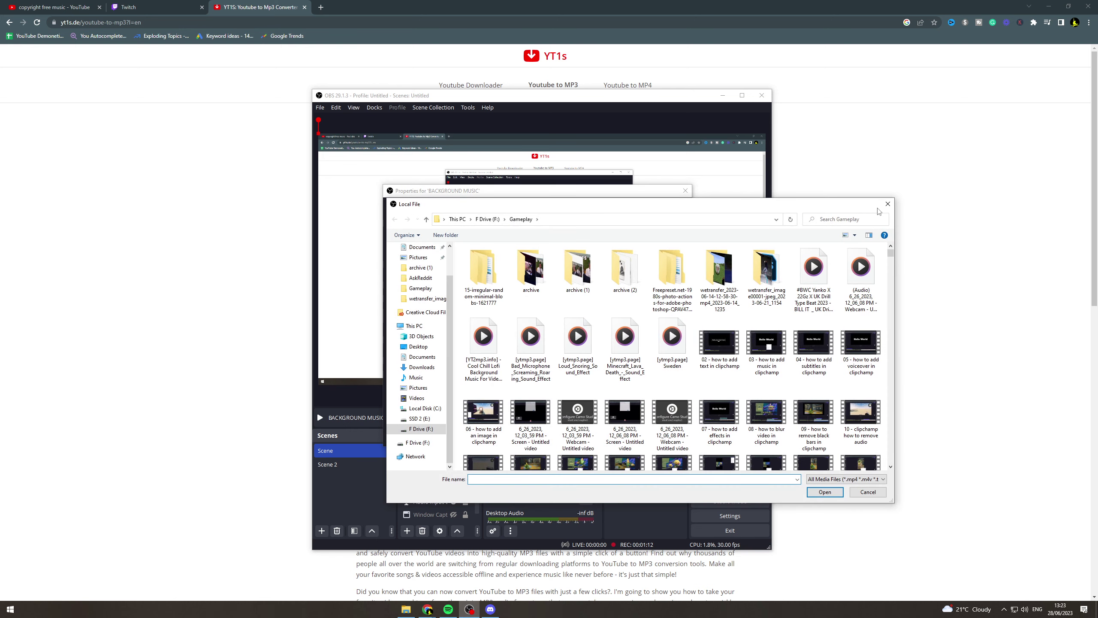
left_click(887, 205)
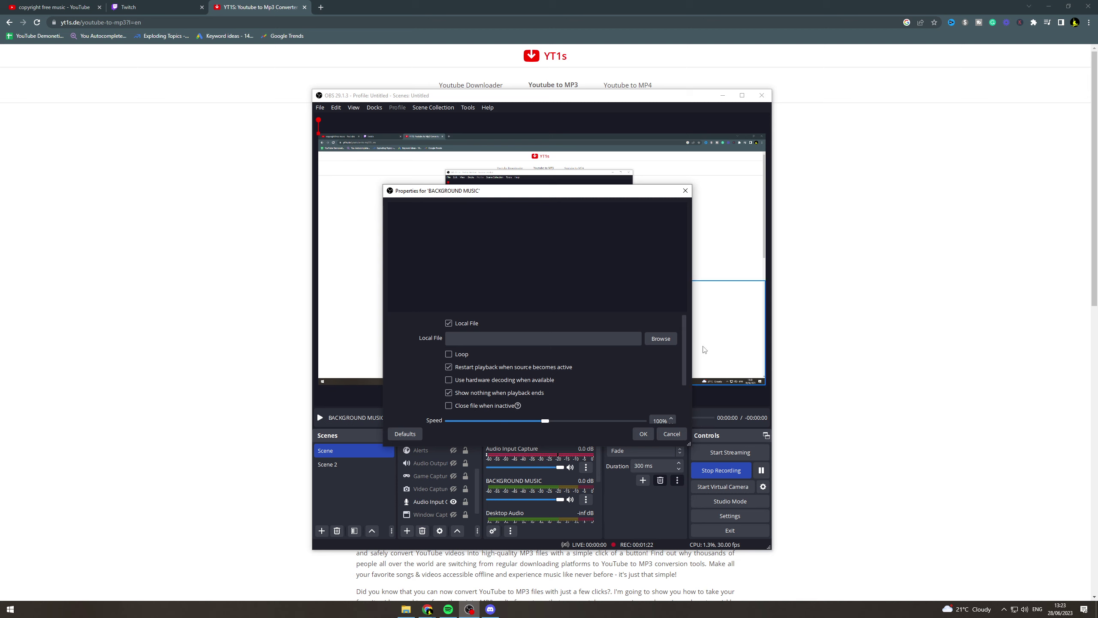
scroll(434, 385, "down", 3)
scroll(434, 386, "down", 2)
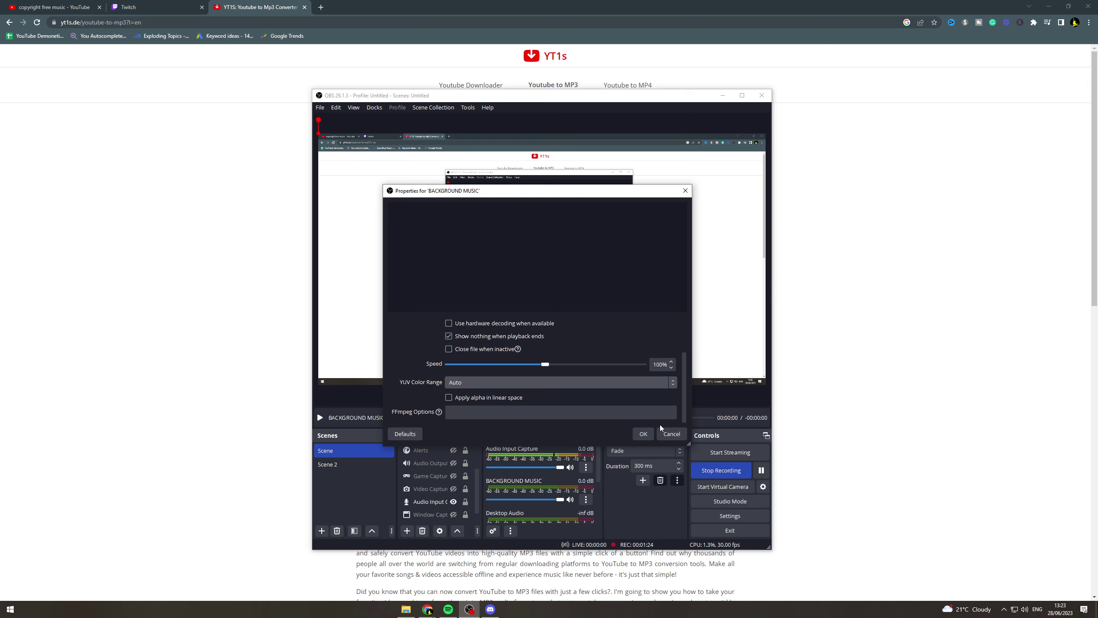
scroll(526, 383, "up", 5)
left_click(684, 190)
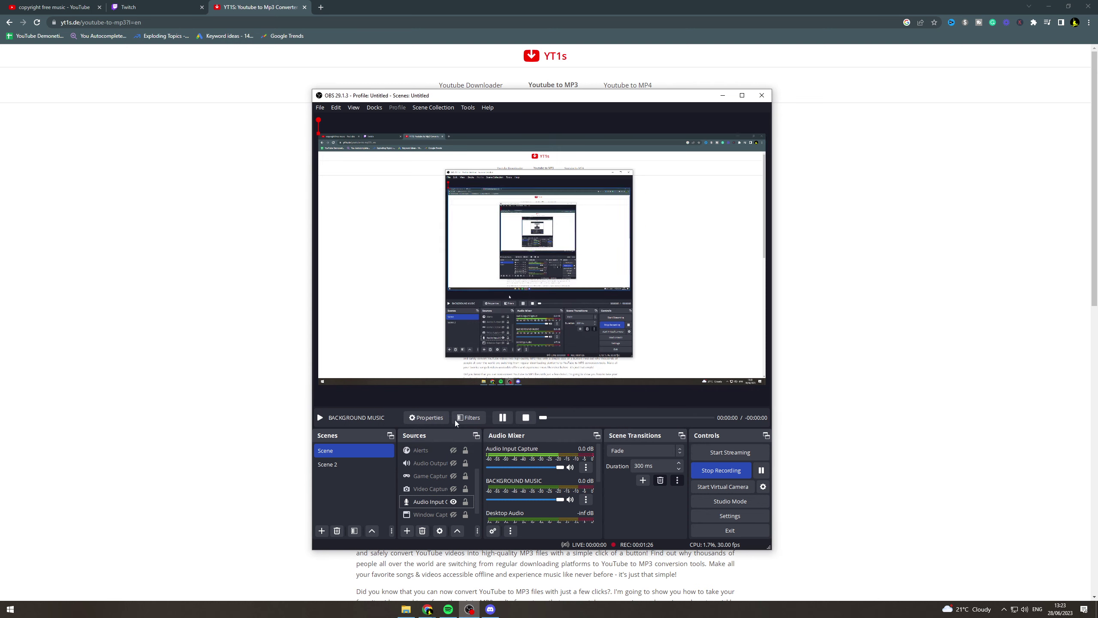
scroll(477, 490, "up", 3)
left_click(453, 449)
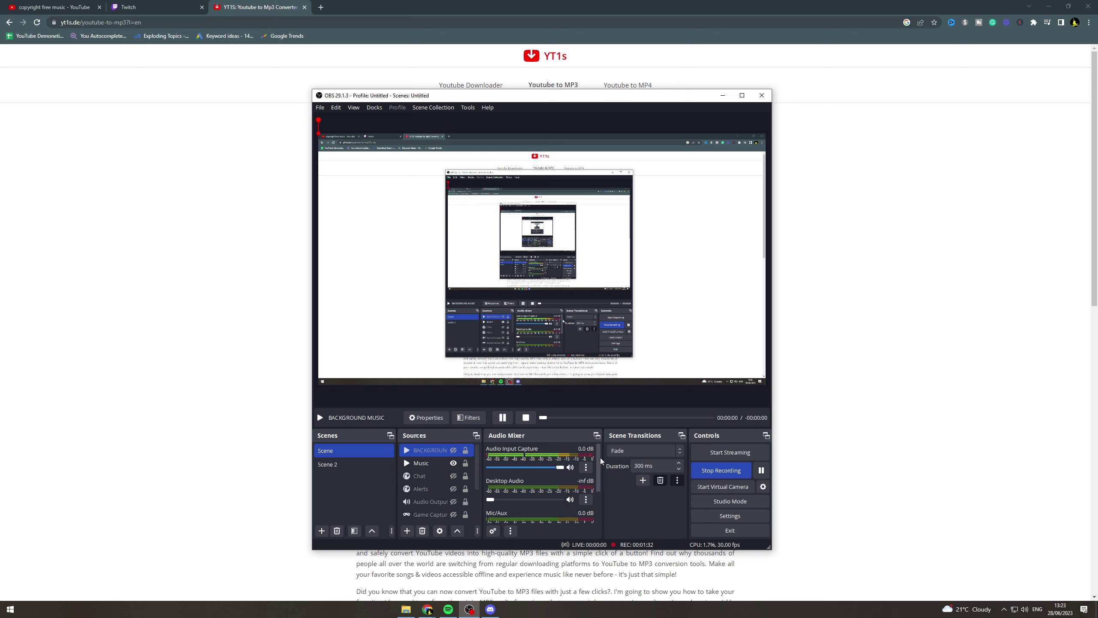
left_click_drag(600, 457, 597, 495)
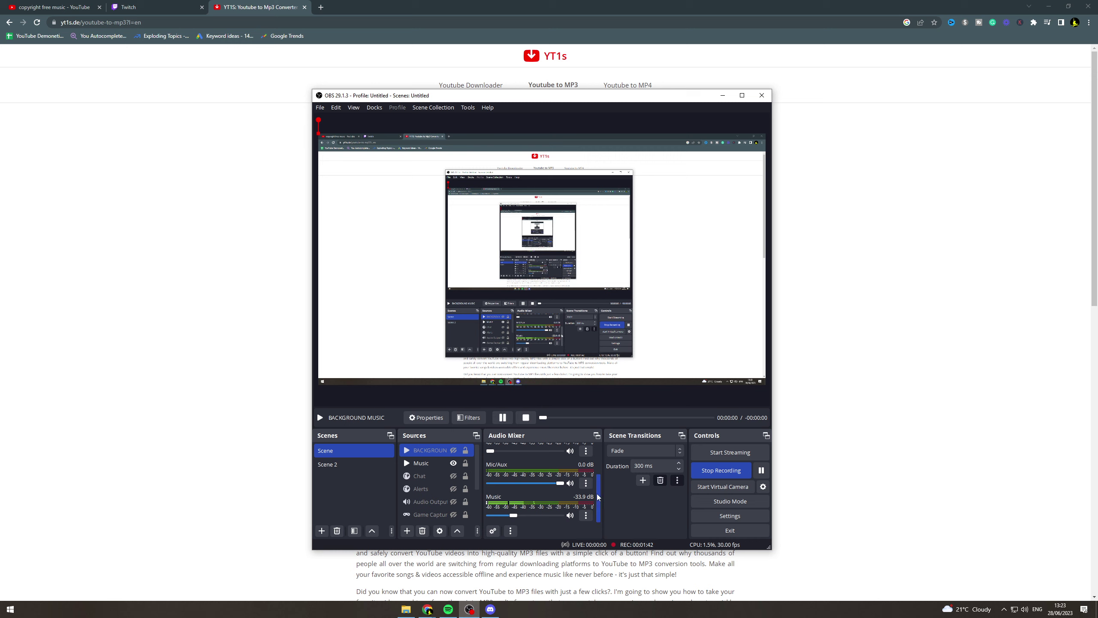
left_click_drag(598, 496, 601, 446)
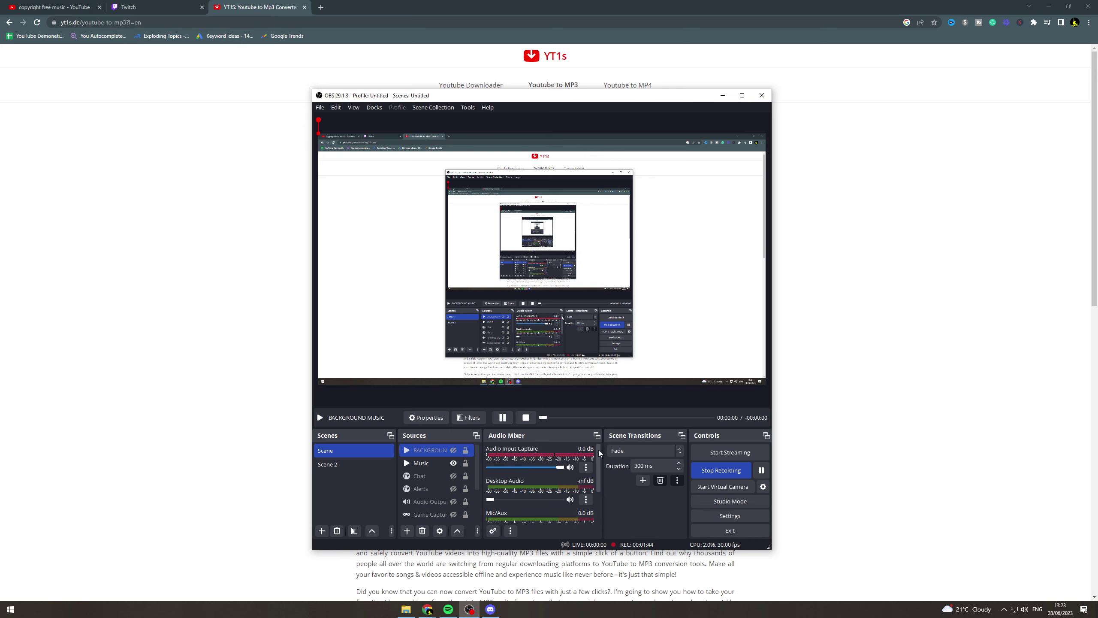